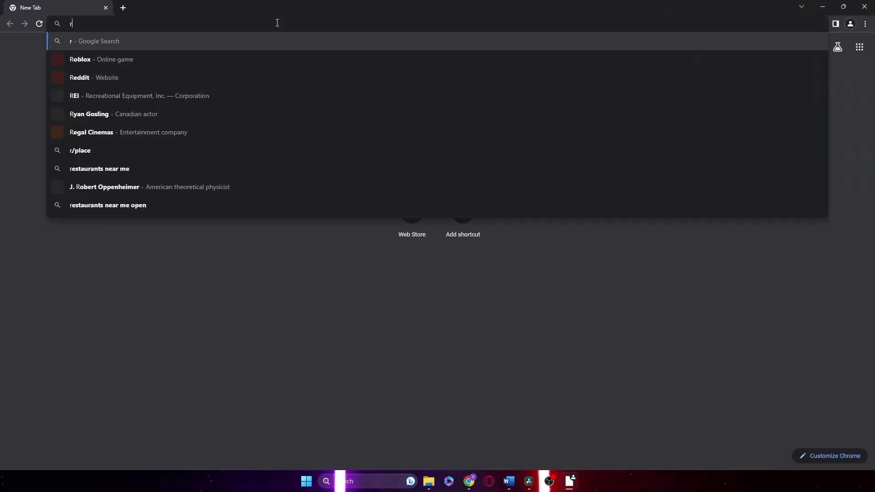
pyautogui.write('azar deathsta')
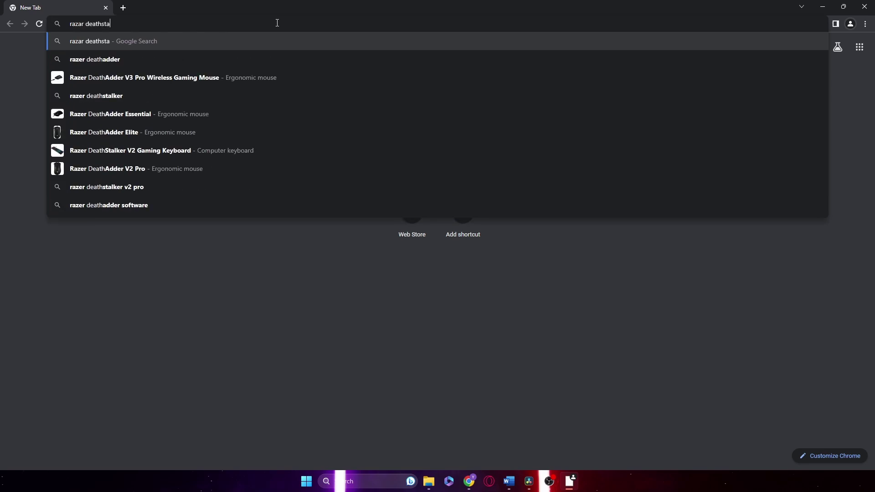
pyautogui.write('lker v2 ')
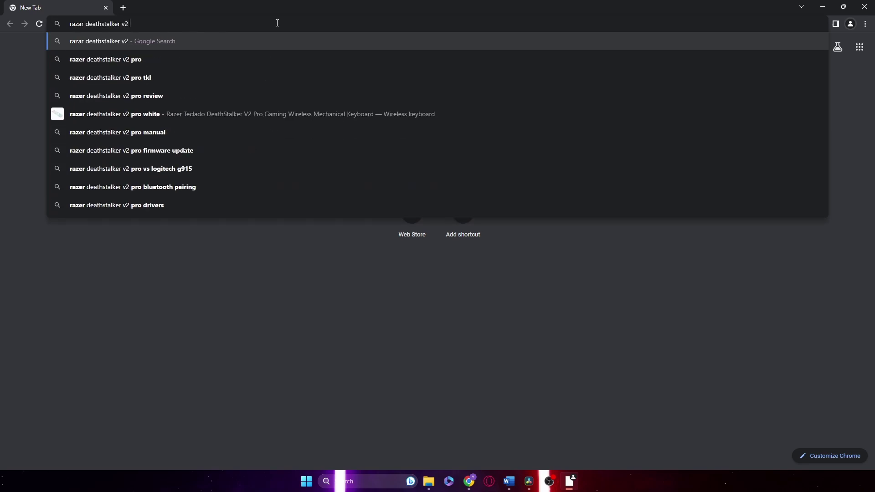
pyautogui.write('pro firm')
# Search 'razer deathstalker v2 pro firmware update' and open Razer's updater page to grab the download link.
pyautogui.press('Down')
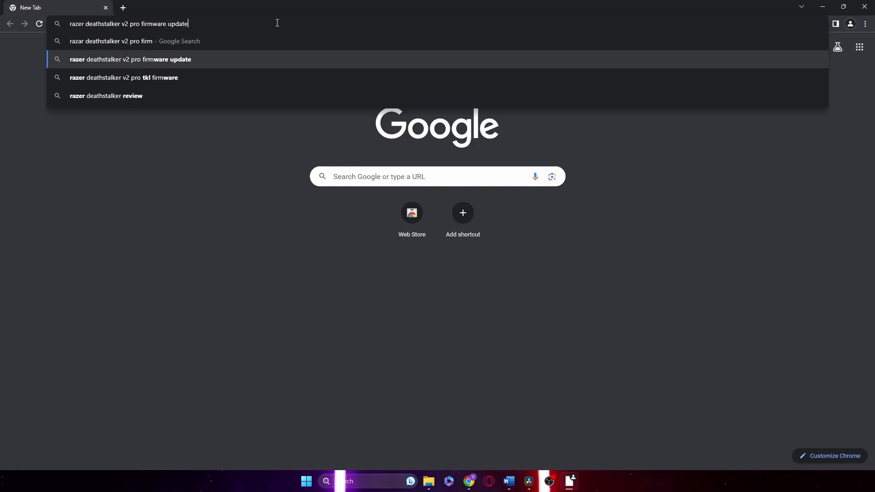
pyautogui.press('Return')
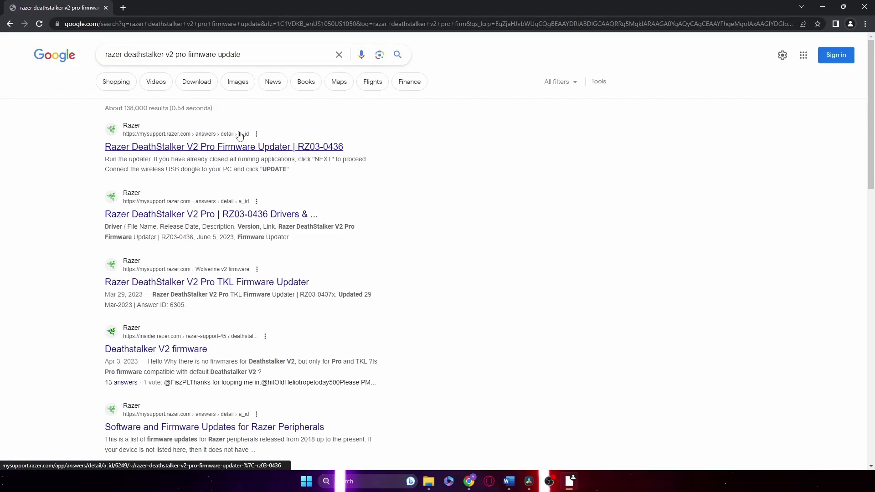
pyautogui.click(241, 148)
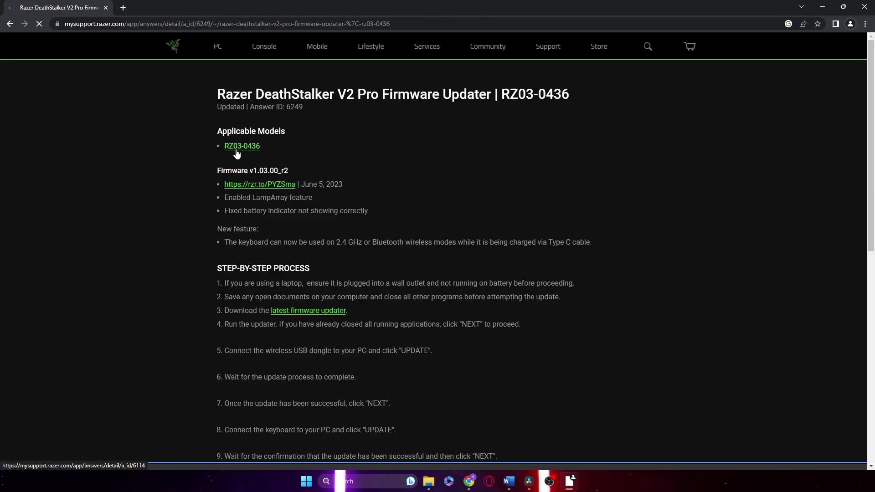
pyautogui.moveTo(294, 184); pyautogui.dragTo(248, 190)
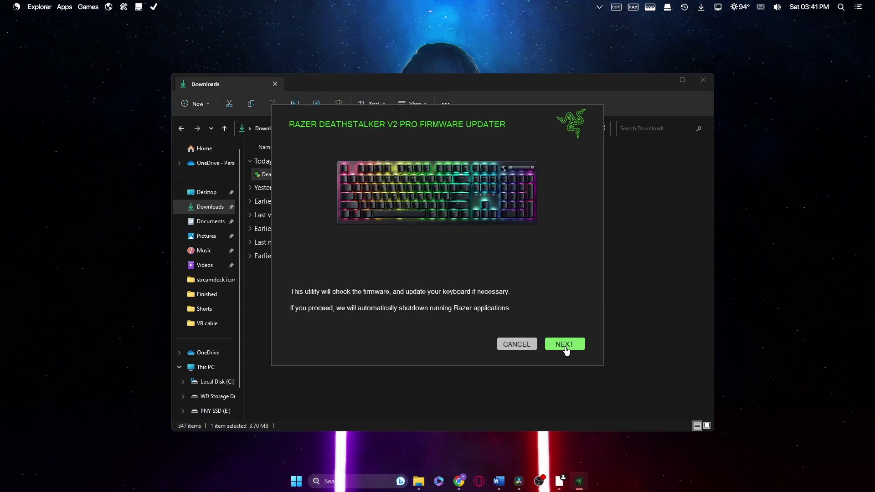
# Advance past the updater introduction and skip the wireless dongle update.
pyautogui.click(566, 345)
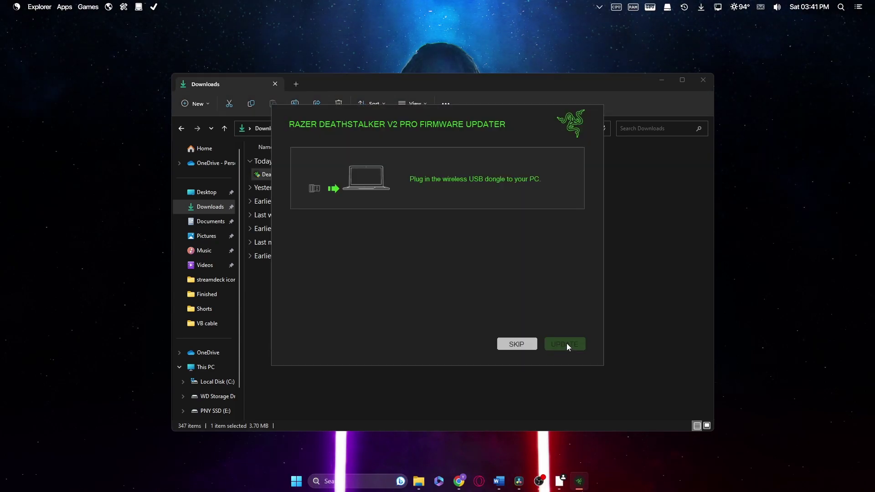
pyautogui.click(531, 346)
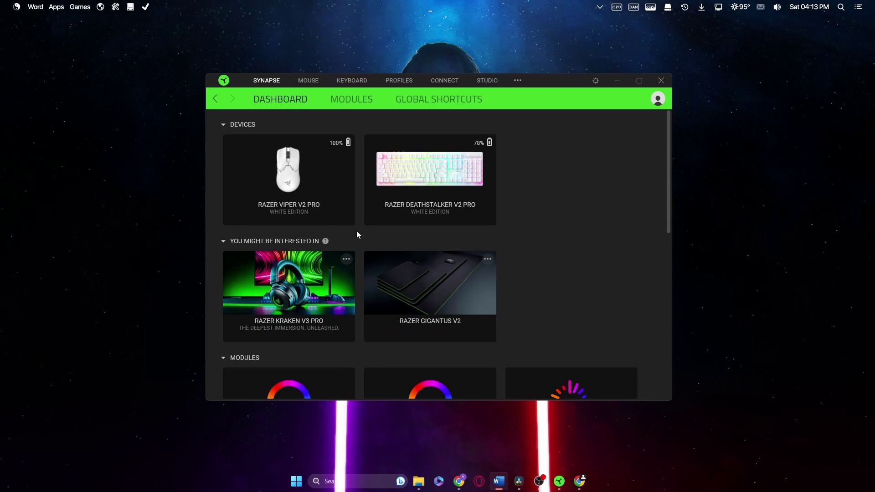
# Open the Viper V2 Pro's HyperSpeed Multi-Device Pairing utility, then bring Chrome forward.
pyautogui.click(335, 207)
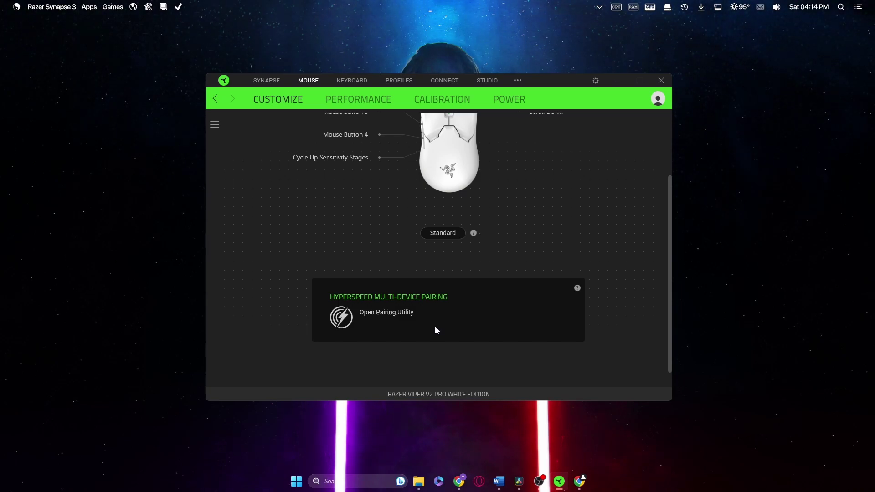
pyautogui.click(405, 313)
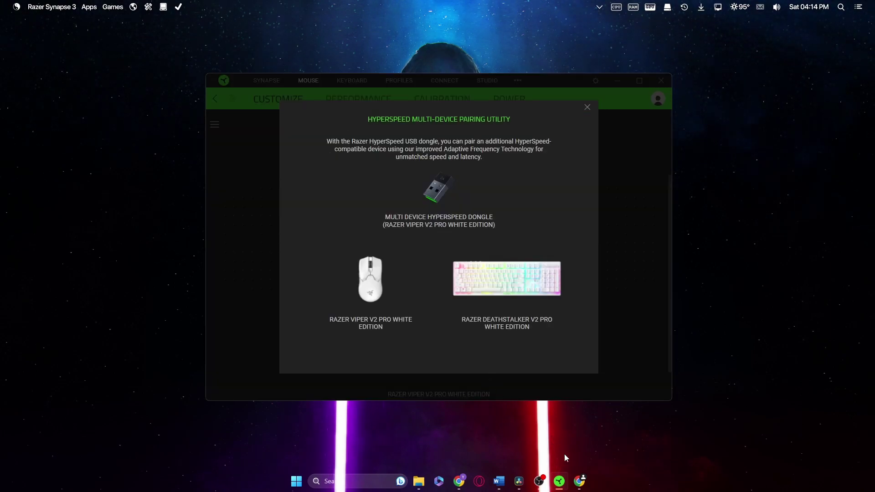
pyautogui.click(579, 482)
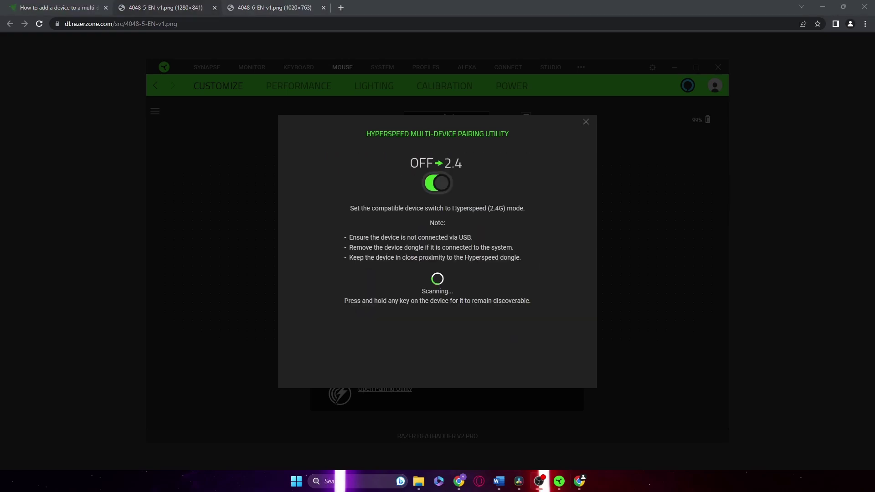
# Switch to the 4048-6 image tab showing the Device Found pairing screen.
pyautogui.click(287, 7)
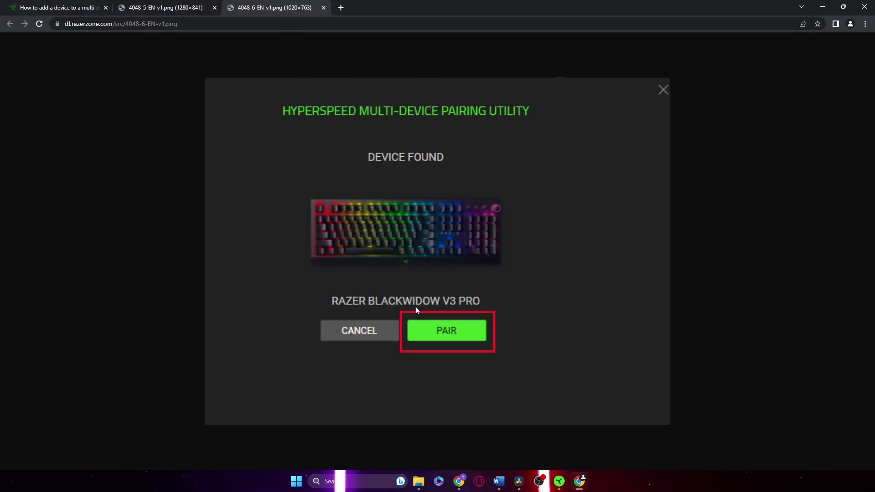